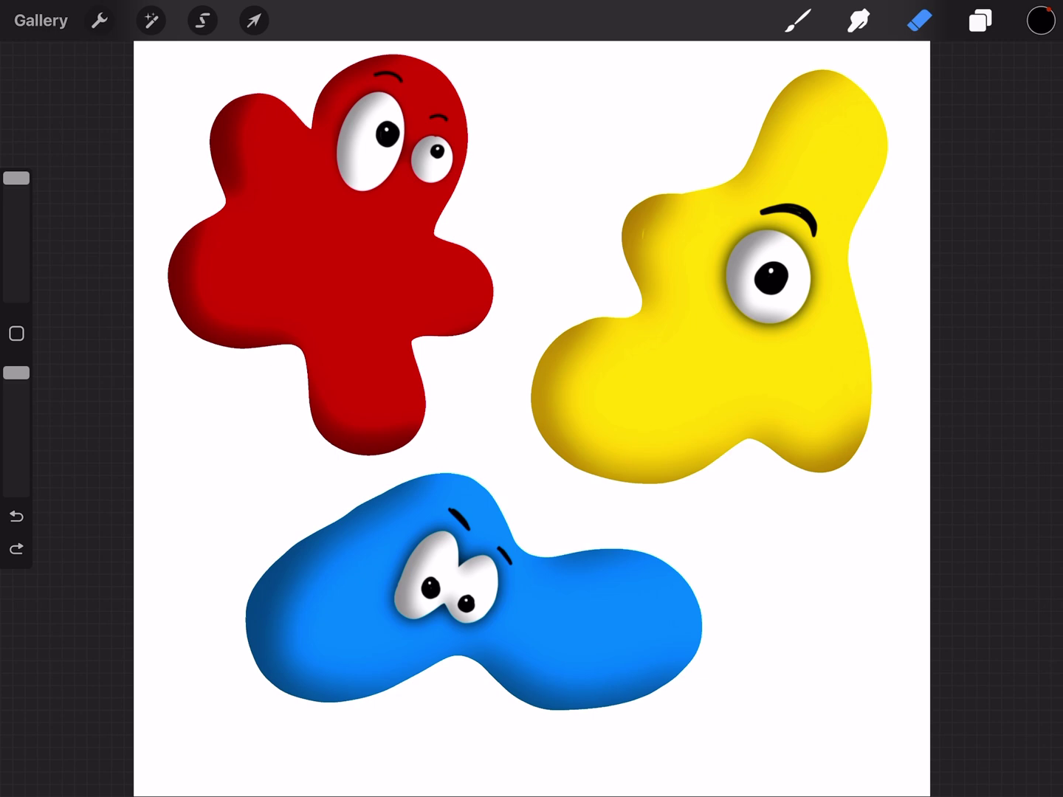
Step: Activate the freehand Selection tool on the red, yellow and blue blob canvas
click(202, 20)
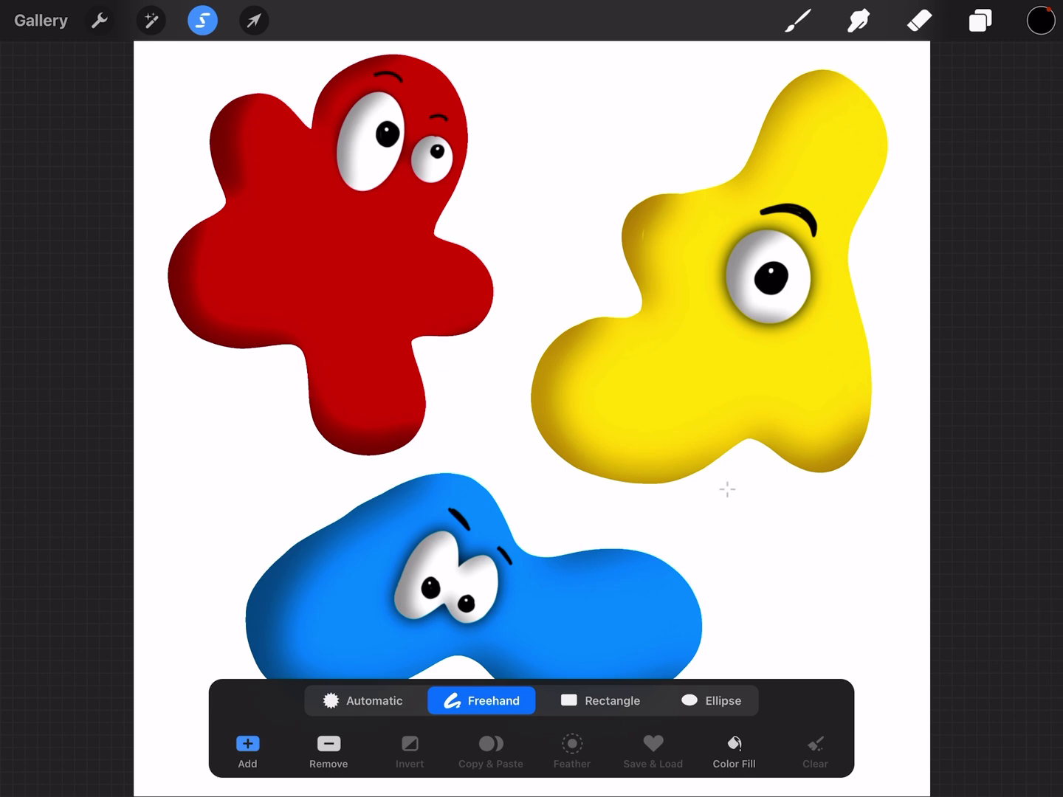
Step: Lasso the yellow blob and copy it to a new 'From selection' layer above Layer 1
mouse_move(731, 498)
mouse_down()
mouse_move(541, 307)
mouse_move(912, 333)
mouse_up()
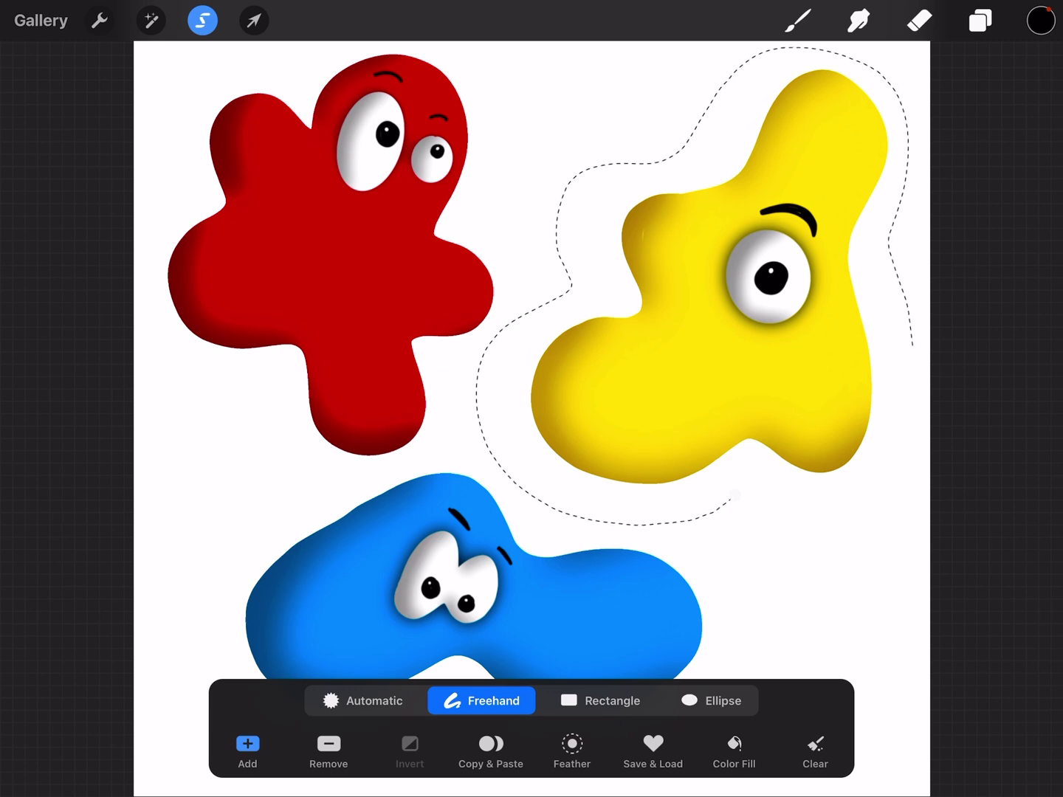
drag(912, 332, 735, 498)
click(919, 21)
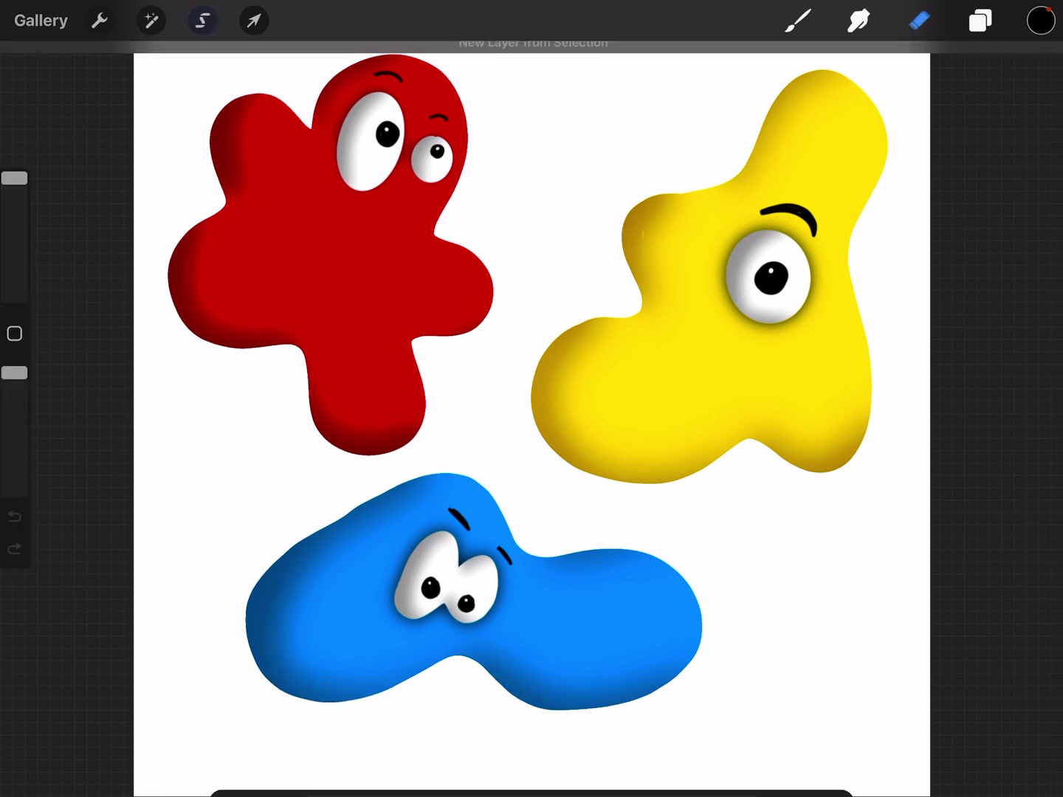
click(981, 21)
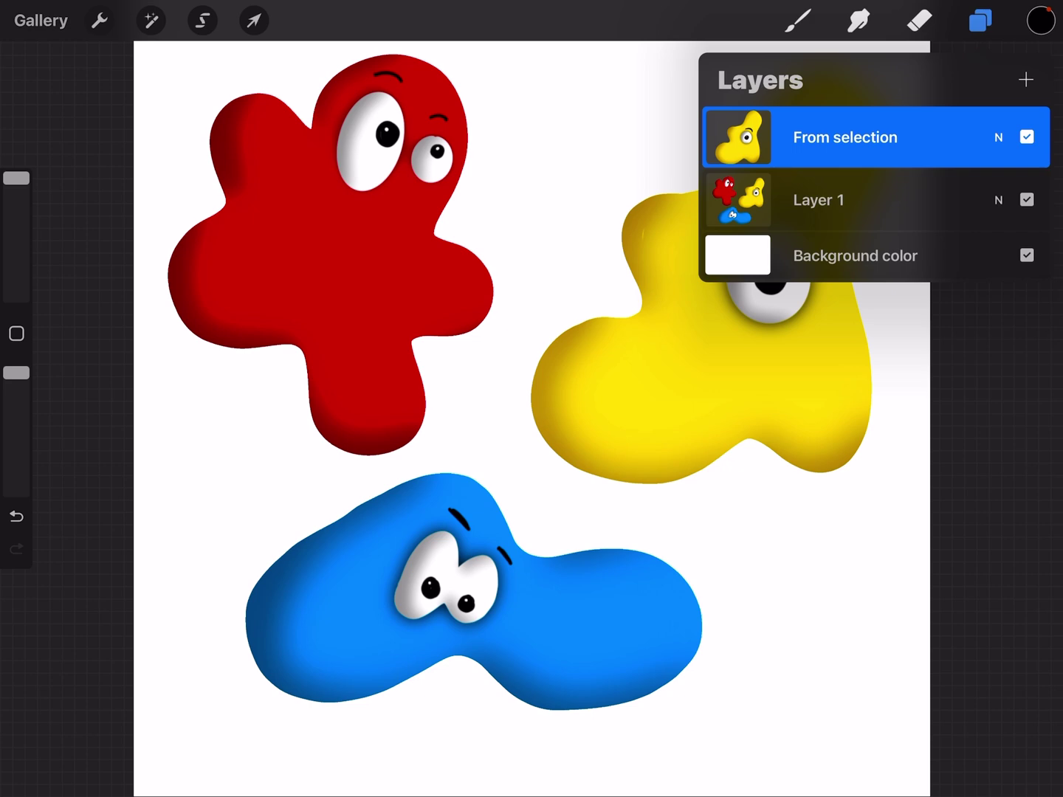
Step: Erase the yellow blob from Layer 1 with 'From selection' hidden, then show 'From selection' again
click(1027, 137)
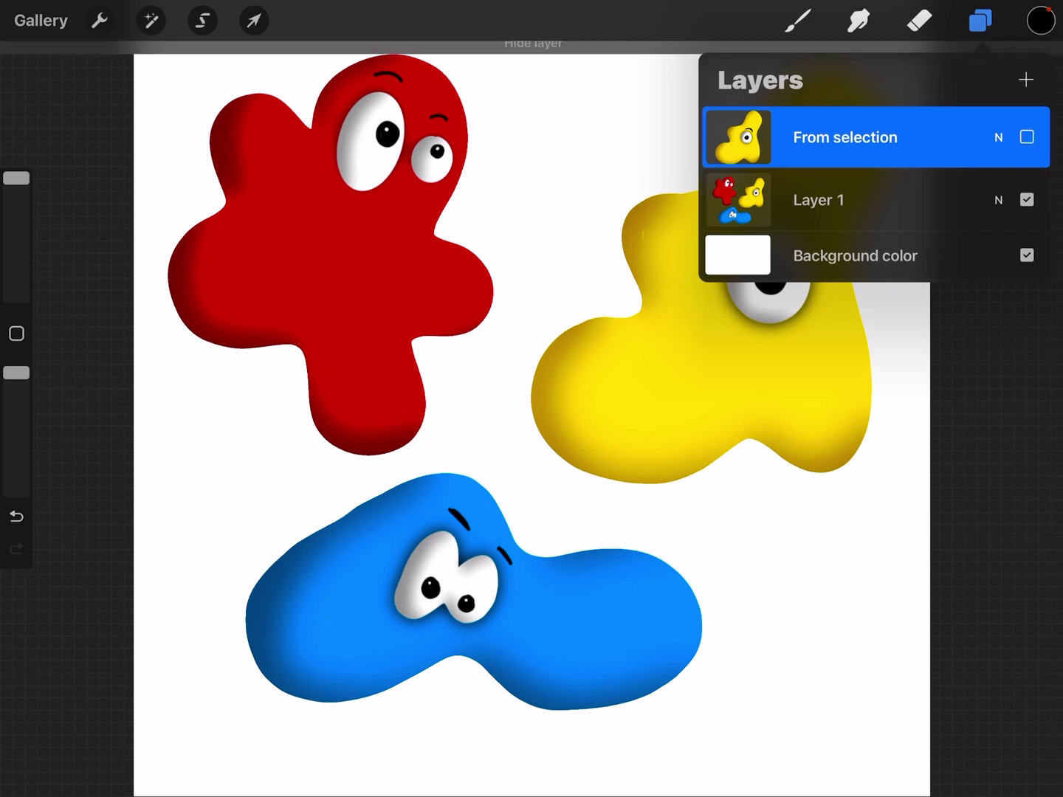
click(872, 200)
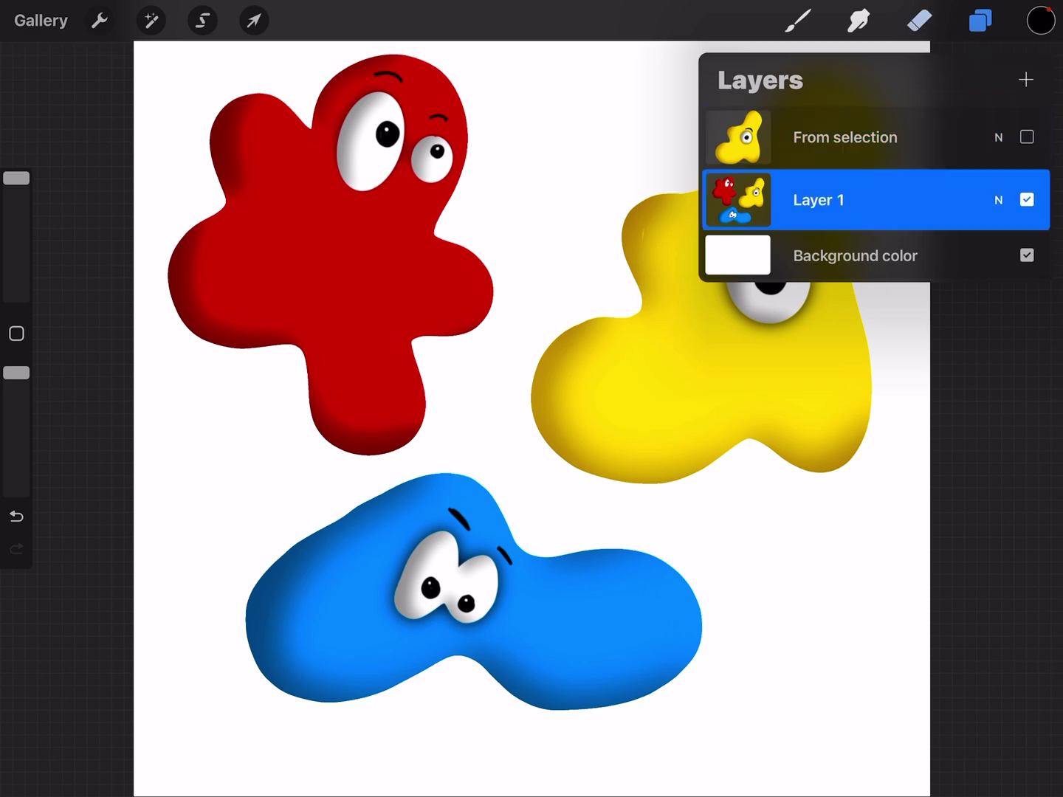
click(918, 20)
click(919, 20)
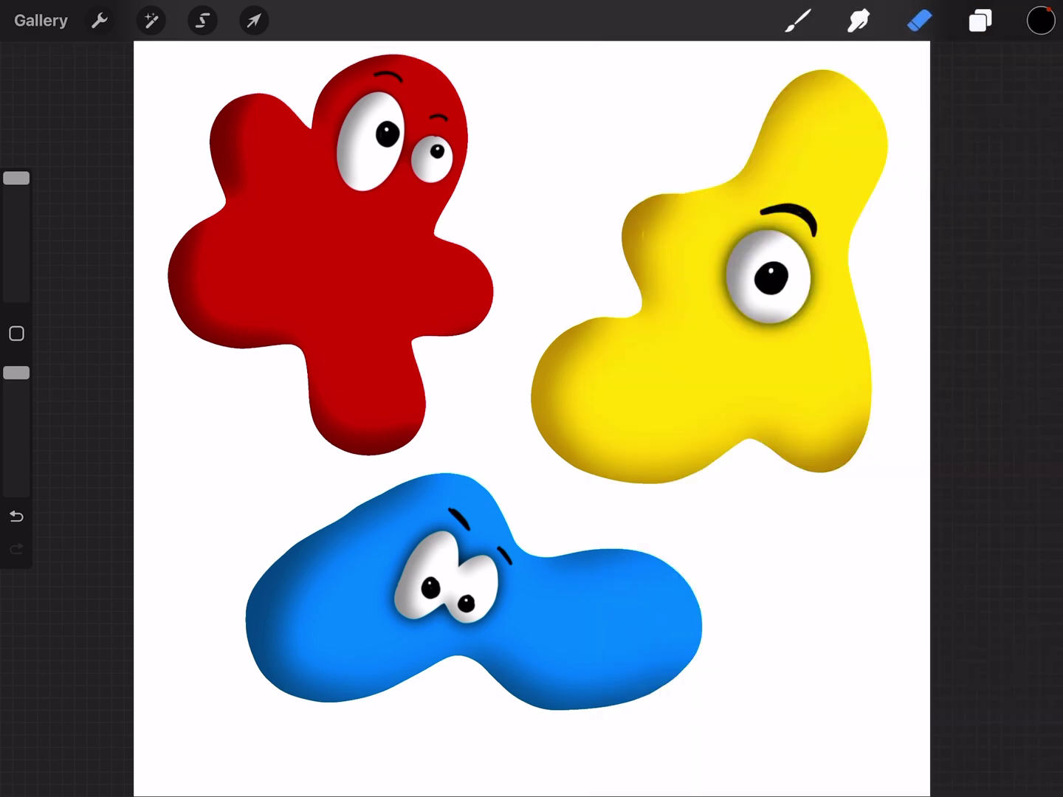
mouse_move(902, 116)
mouse_down()
mouse_move(706, 332)
mouse_move(606, 415)
mouse_move(690, 465)
mouse_move(830, 374)
mouse_move(838, 453)
mouse_up()
click(980, 21)
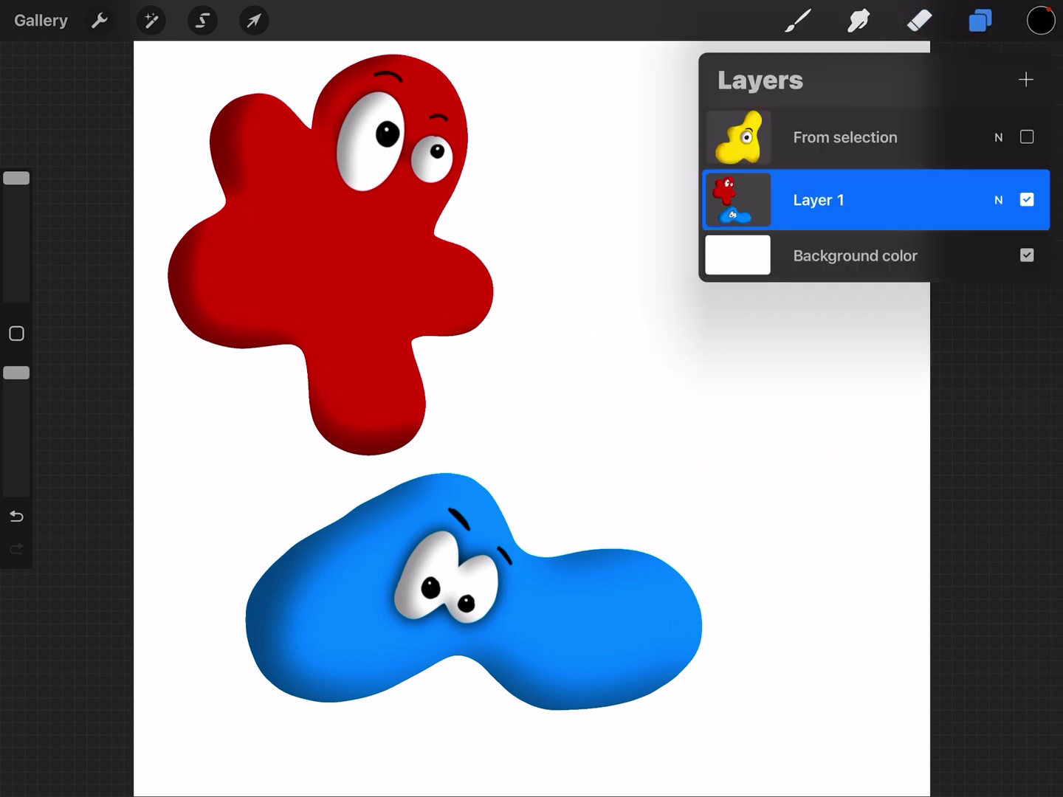
click(1026, 137)
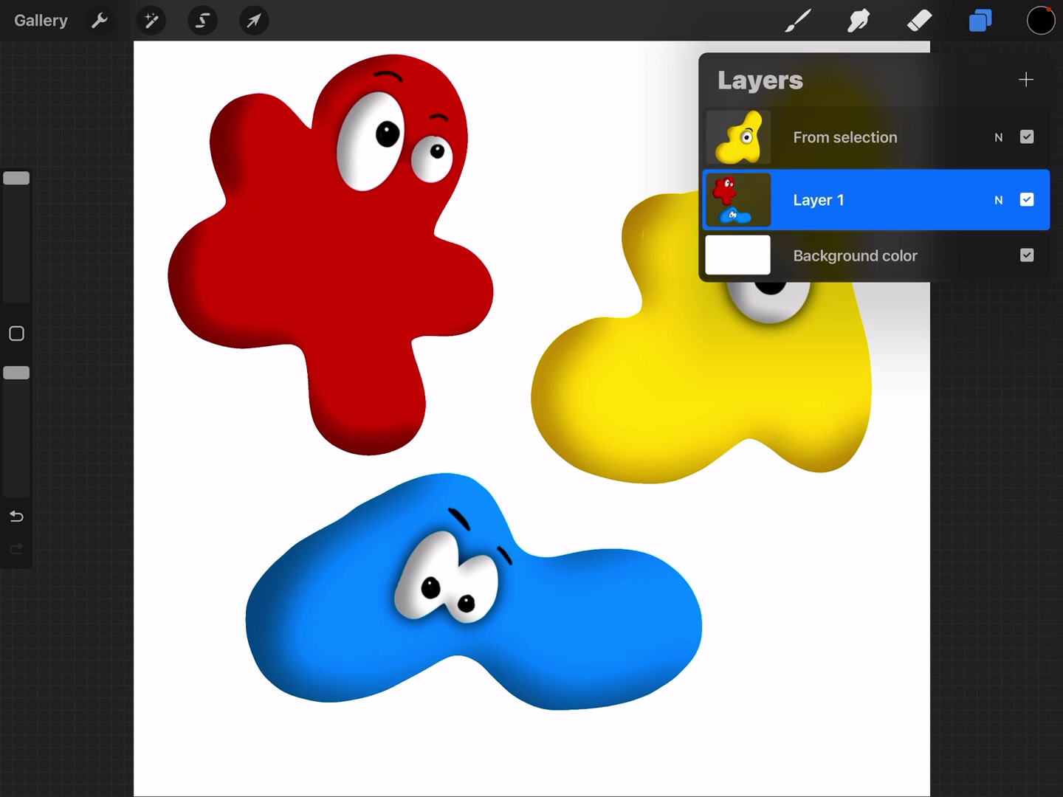
Step: Draw a freehand selection around the red blob and bring up the cut and paste actions
click(980, 20)
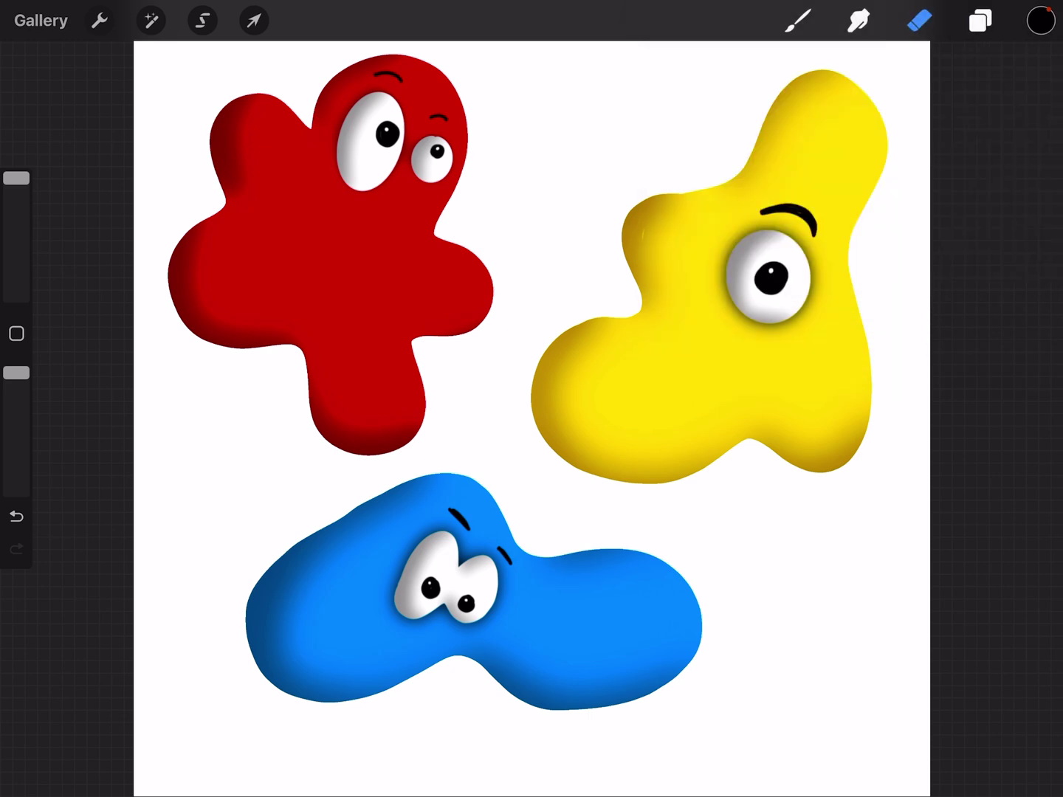
click(202, 20)
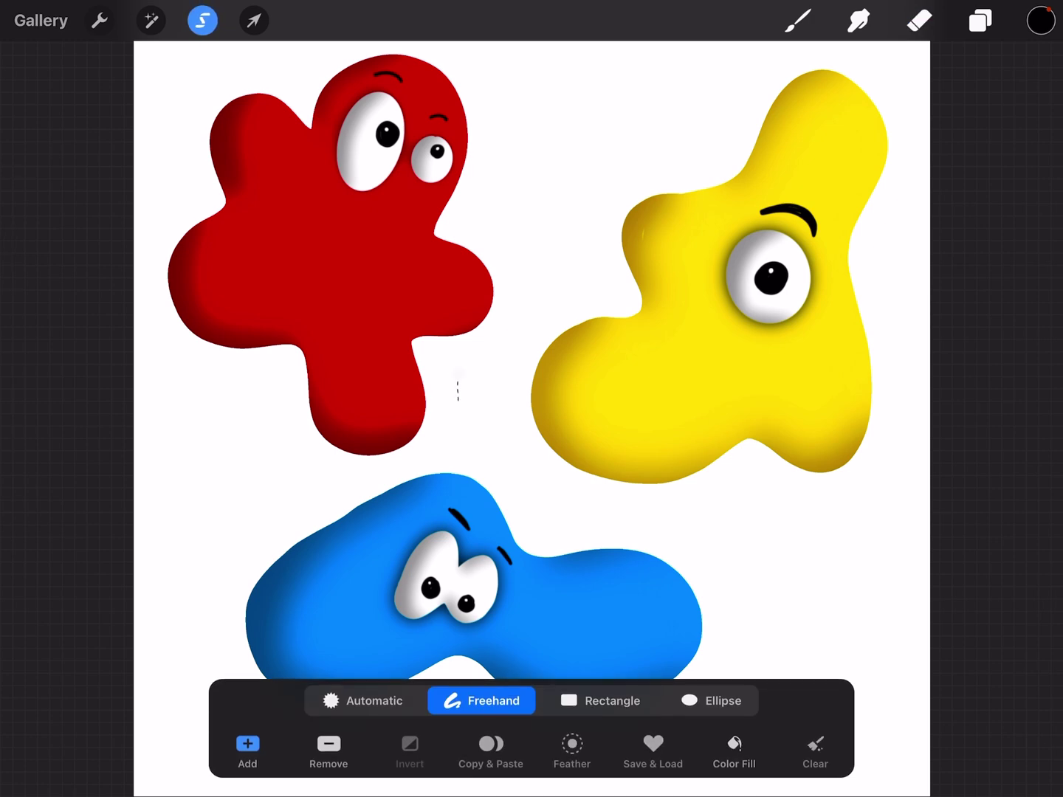
mouse_move(459, 382)
mouse_down()
mouse_move(146, 299)
mouse_move(477, 67)
mouse_move(458, 382)
mouse_up()
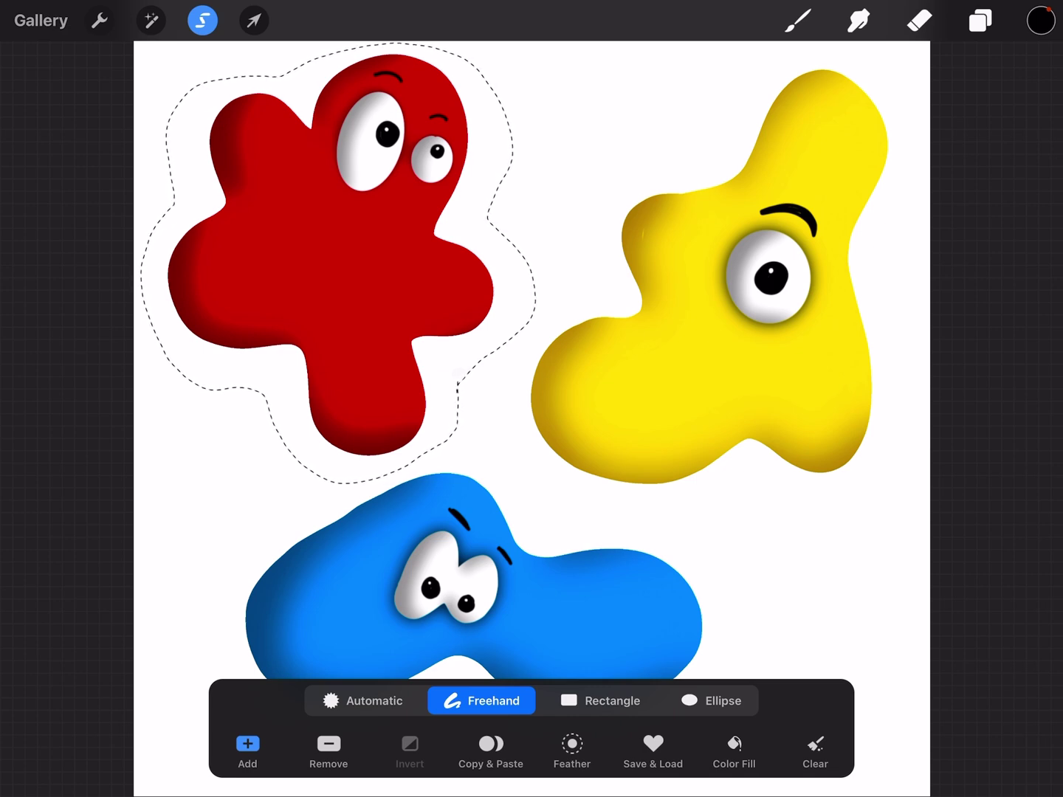
click(99, 20)
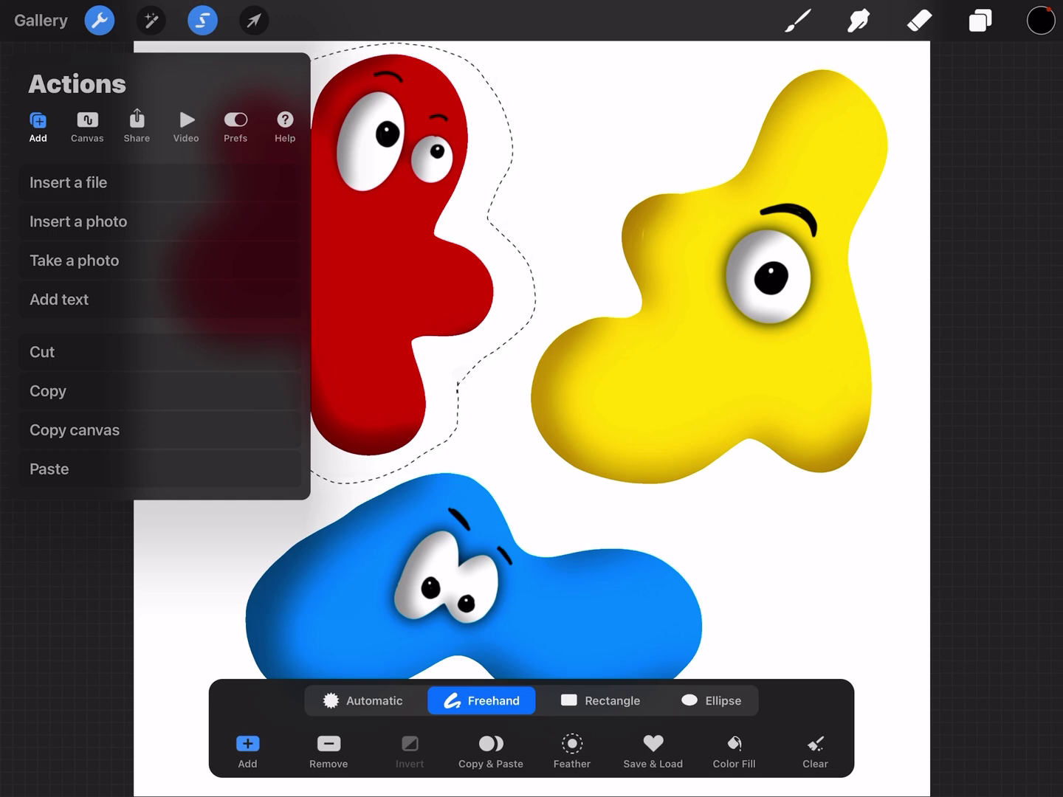
Step: Cut the red blob from the canvas and paste it back in place
click(160, 351)
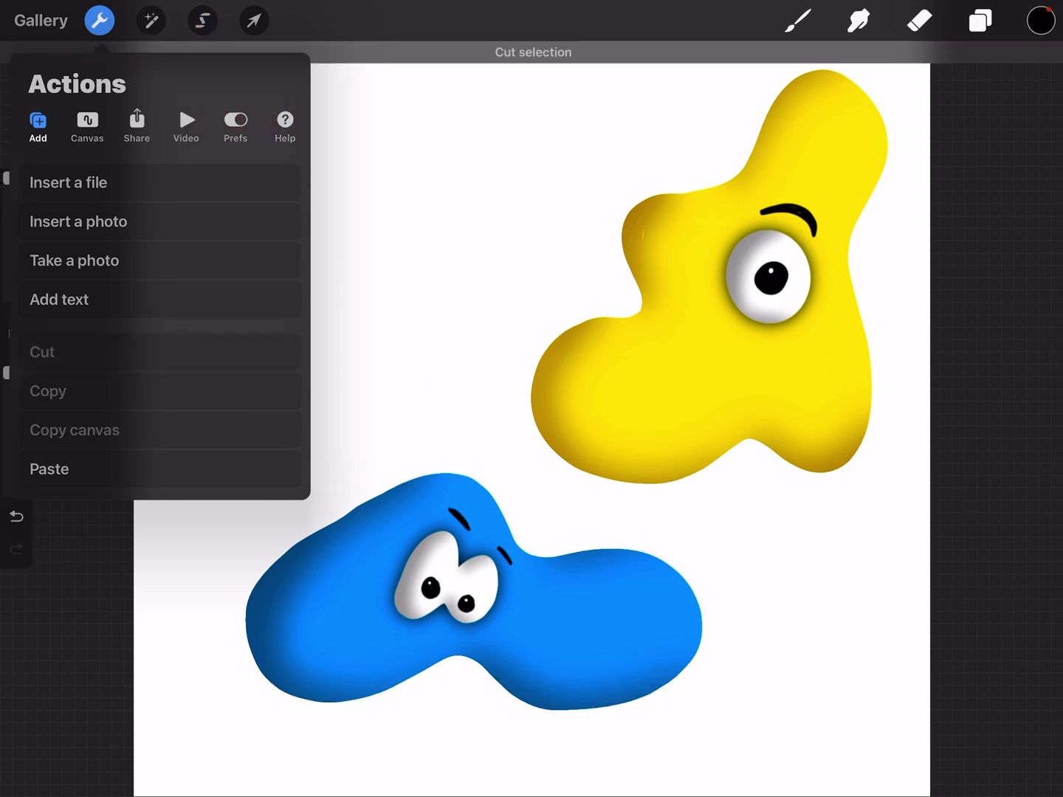
click(532, 249)
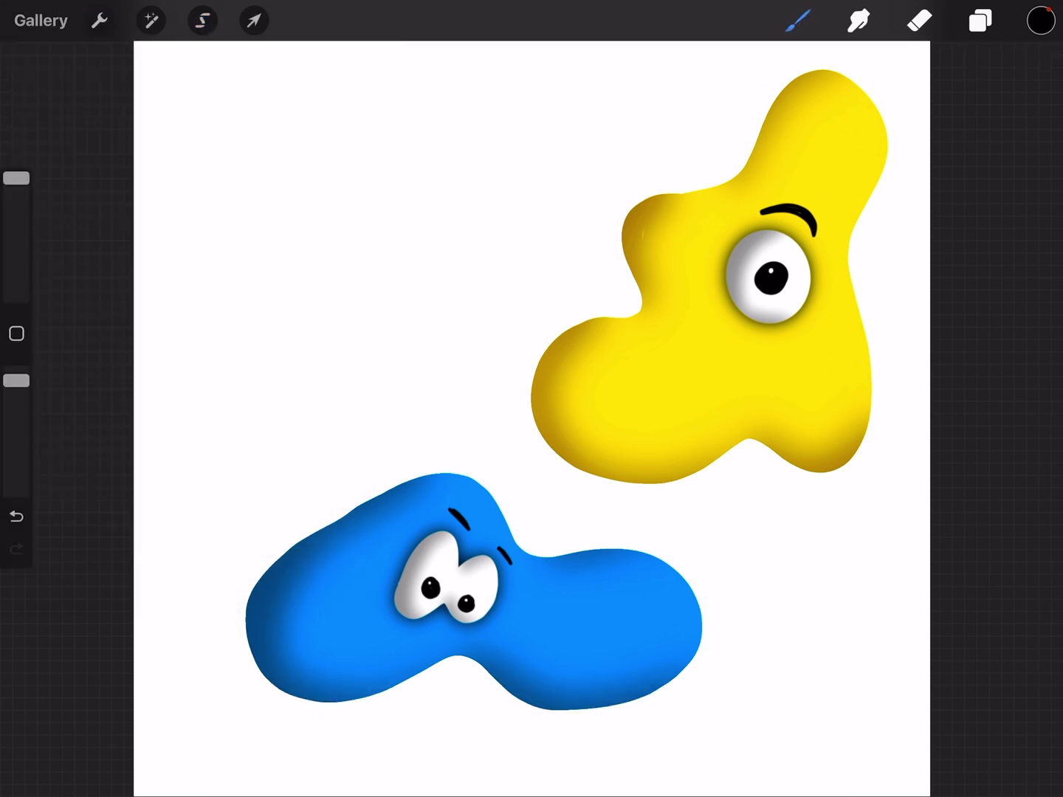
click(100, 21)
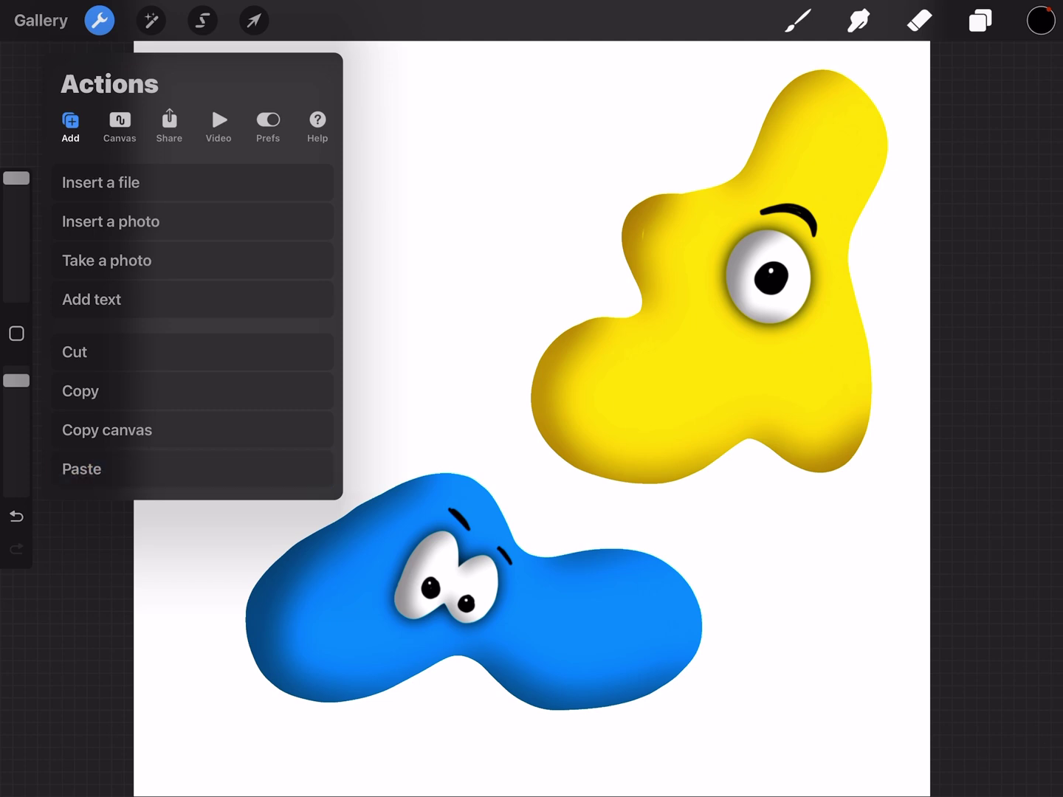
click(81, 469)
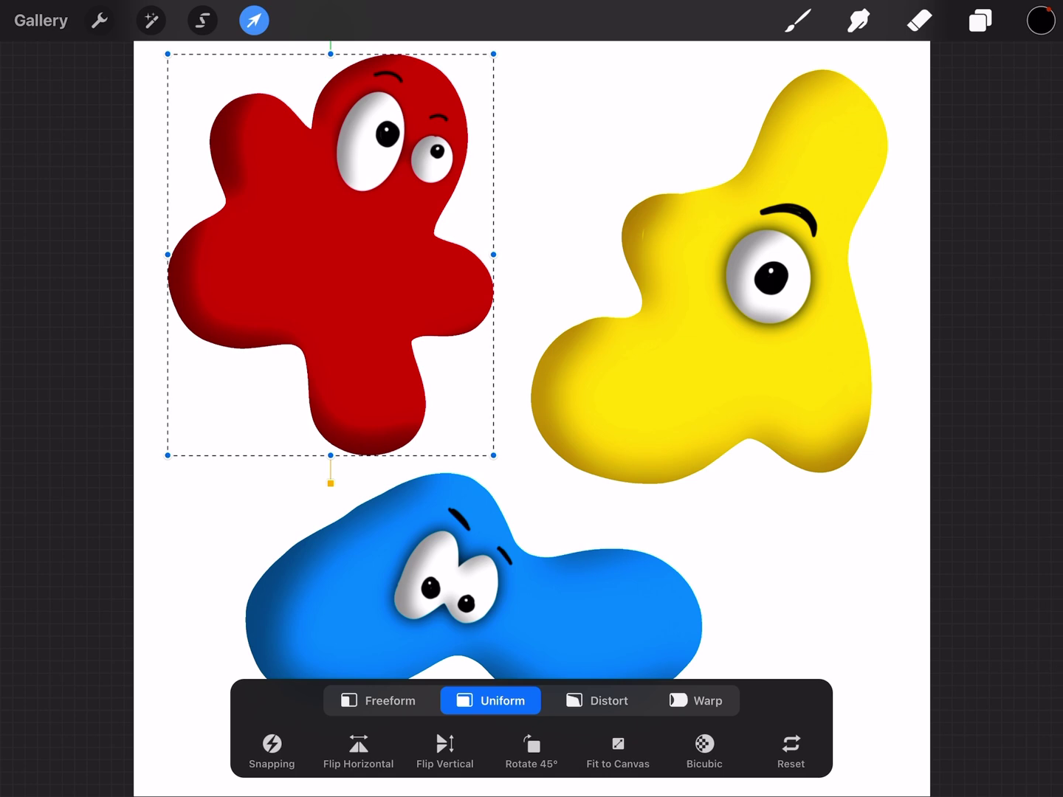
Step: Place the pasted red blob on its own 'Inserted Image' layer and check the layers list
click(980, 21)
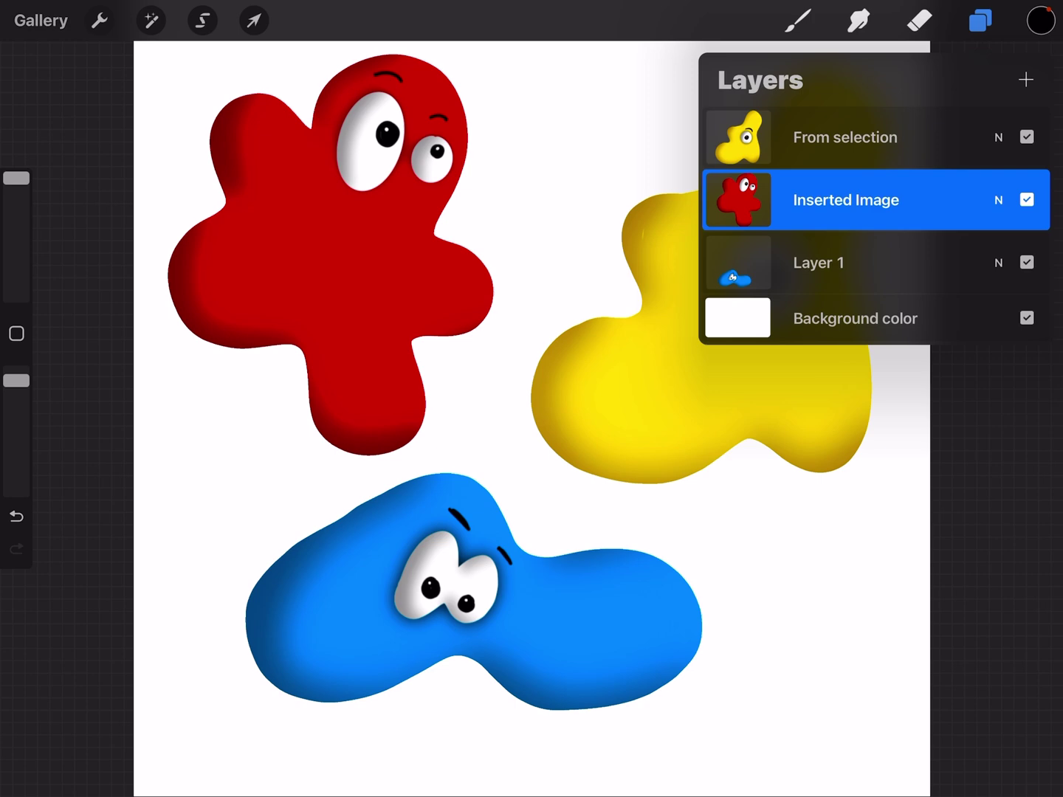
click(531, 398)
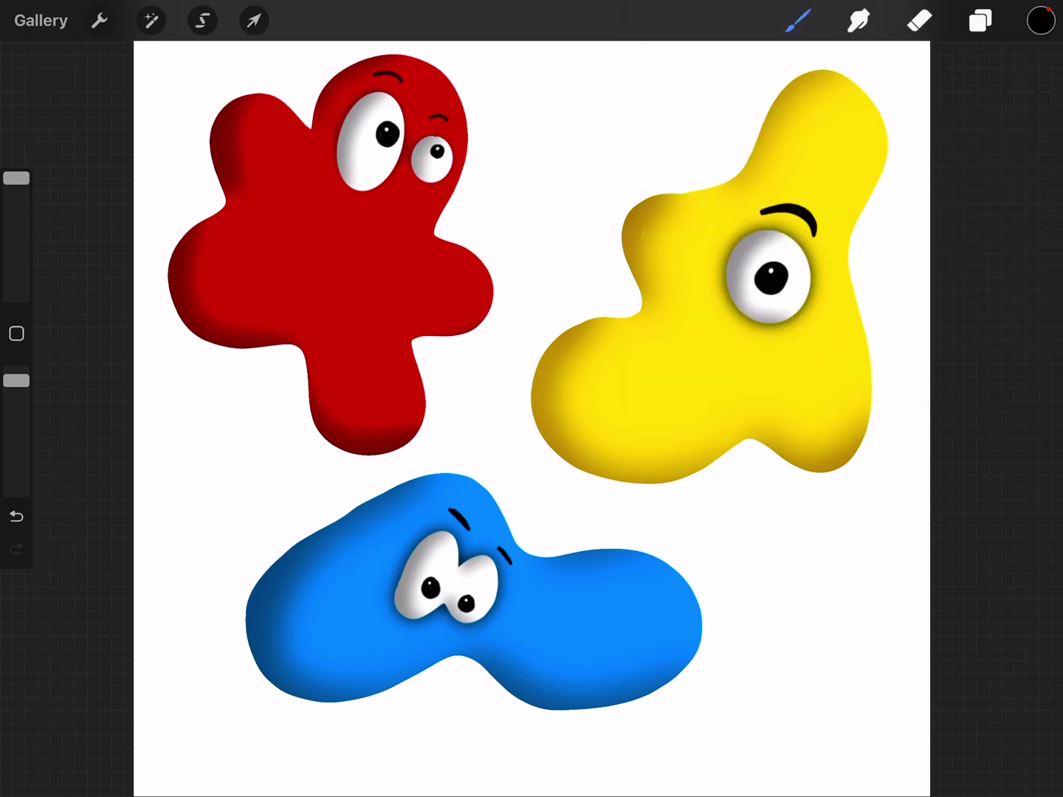